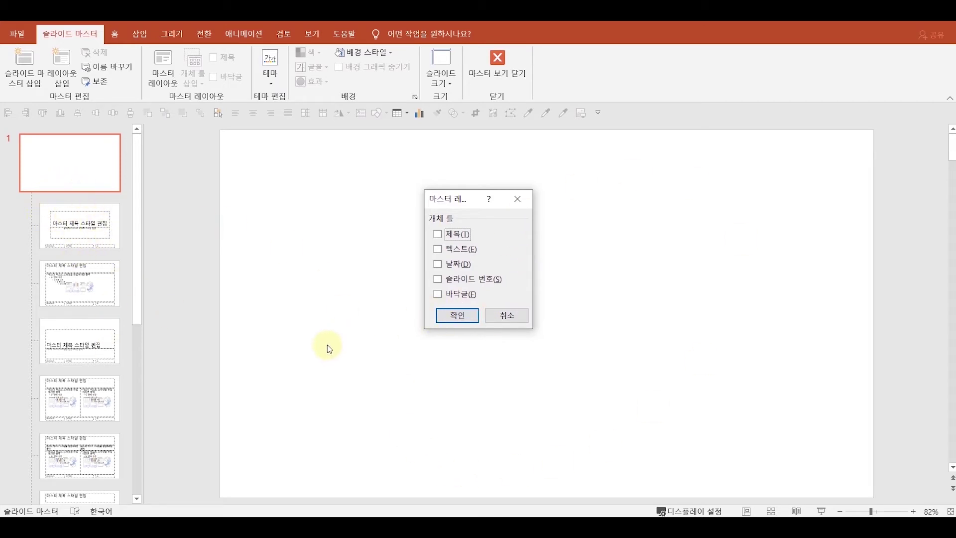
- Leave the master layout settings unchanged and delete all placeholders from the title slide layout, including its date, footer and slide number
{"action": "left_click", "coordinate": [513, 318]}
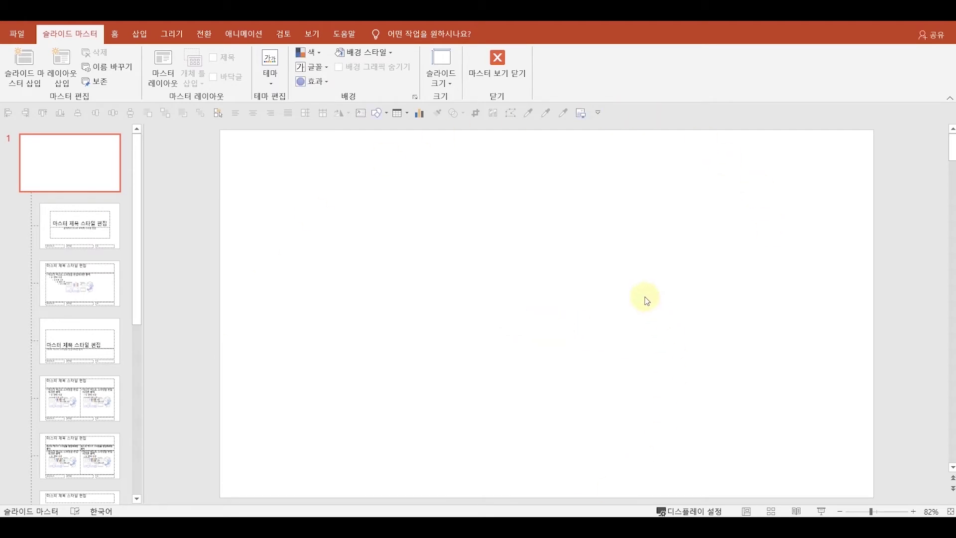
{"action": "left_click", "coordinate": [94, 227]}
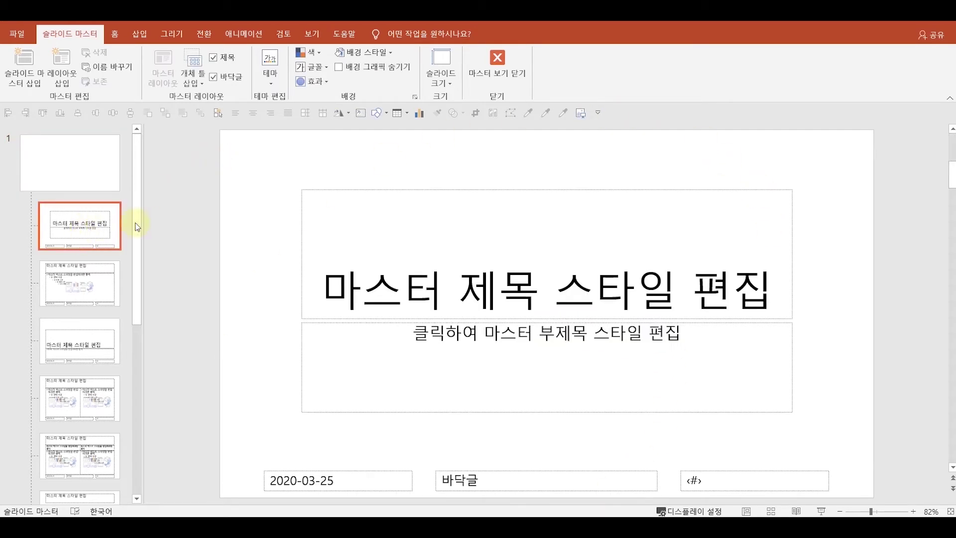
{"action": "left_click_drag", "start_coordinate": [216, 160], "coordinate": [866, 523]}
{"action": "key", "text": "Delete"}
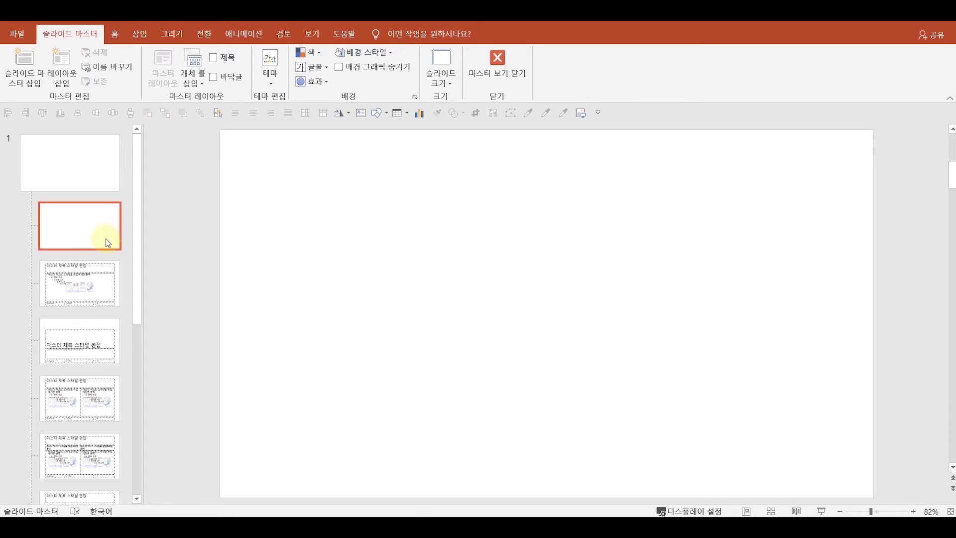
- Delete all the layouts below the emptied title layout, from the title-and-content layout to the last one
{"action": "left_click", "coordinate": [86, 284]}
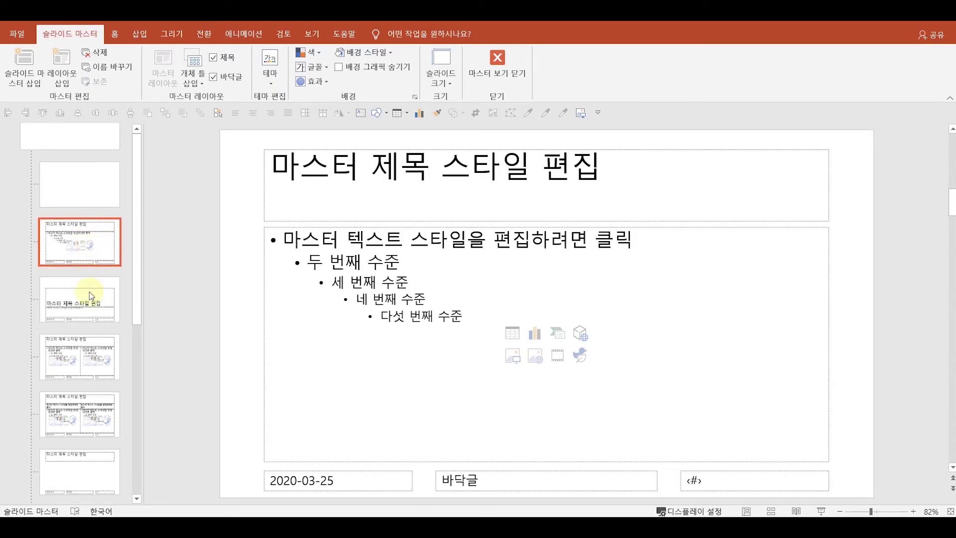
{"action": "scroll", "coordinate": [94, 326], "scroll_direction": "down", "scroll_amount": 10}
{"action": "left_click", "coordinate": [106, 472], "text": "shift"}
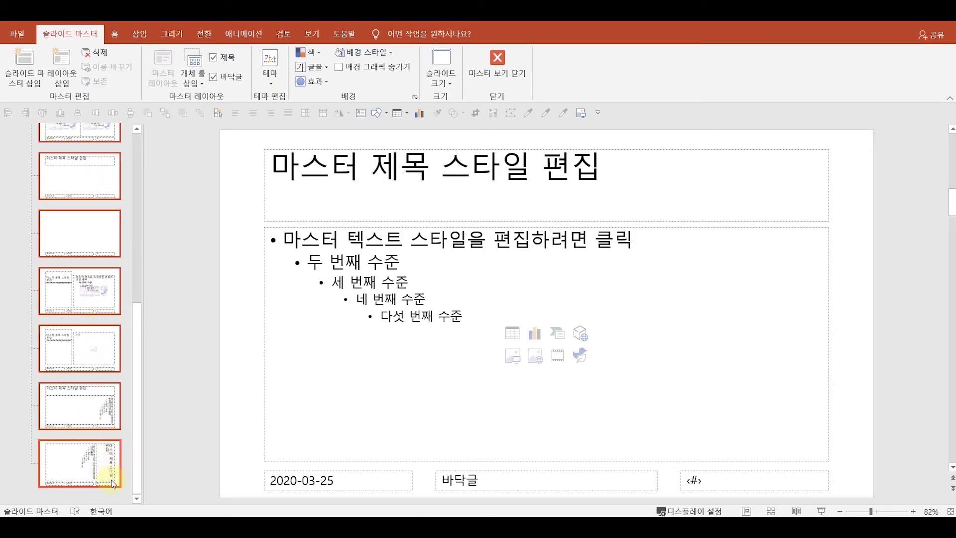
{"action": "key", "text": "Delete"}
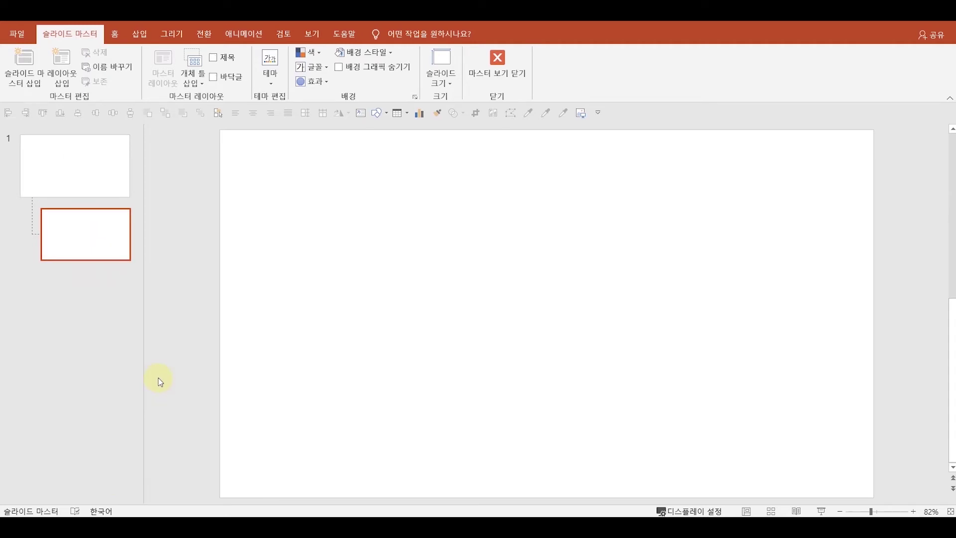
- Duplicate the blank layout twice under the slide master
{"action": "left_click", "coordinate": [80, 234]}
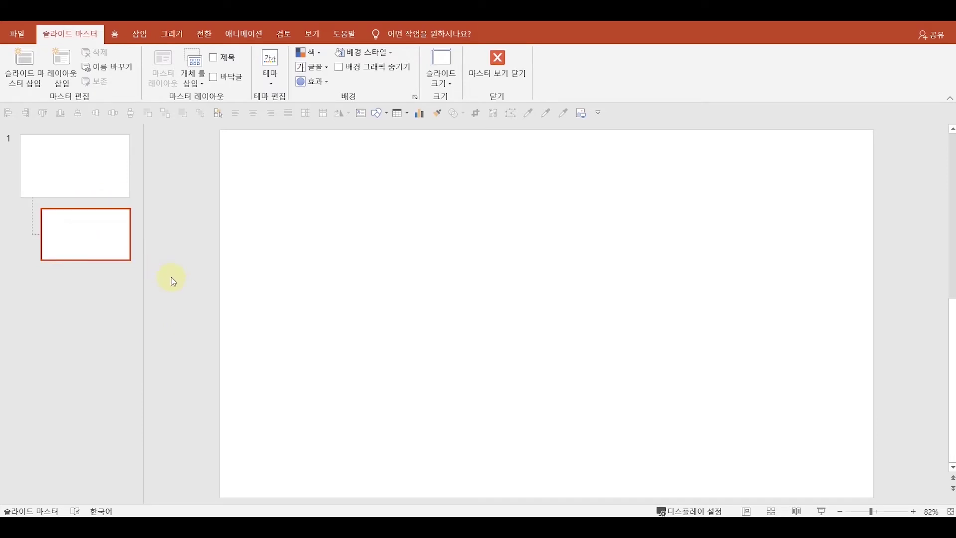
{"action": "key", "text": "ctrl+d"}
{"action": "key", "text": "ctrl+d"}
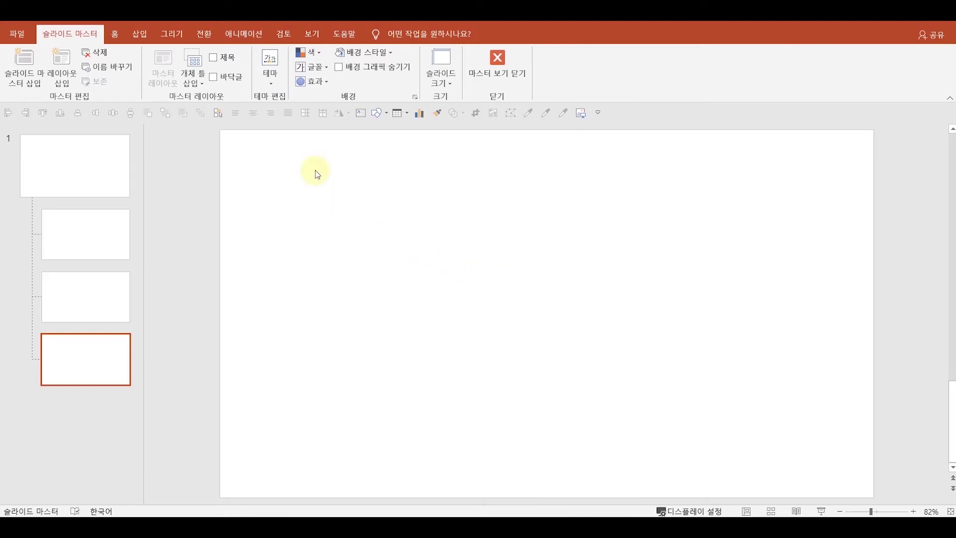
{"action": "left_click", "coordinate": [193, 80]}
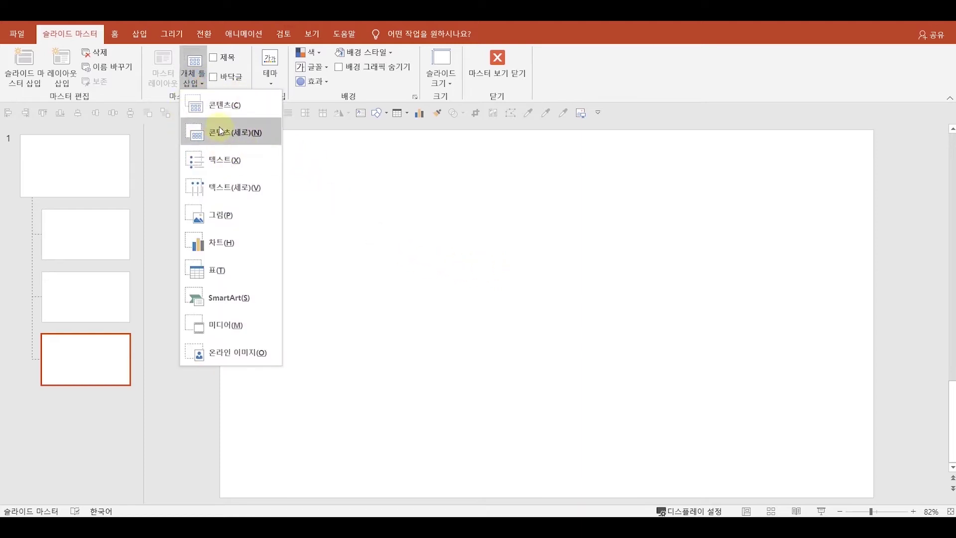
{"action": "left_click", "coordinate": [425, 397]}
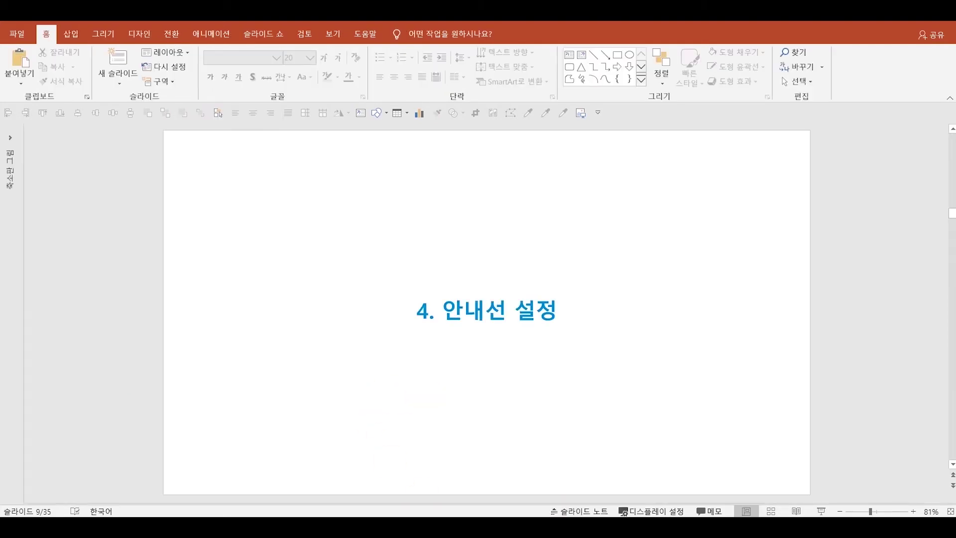
{"action": "key", "text": "Page_Down"}
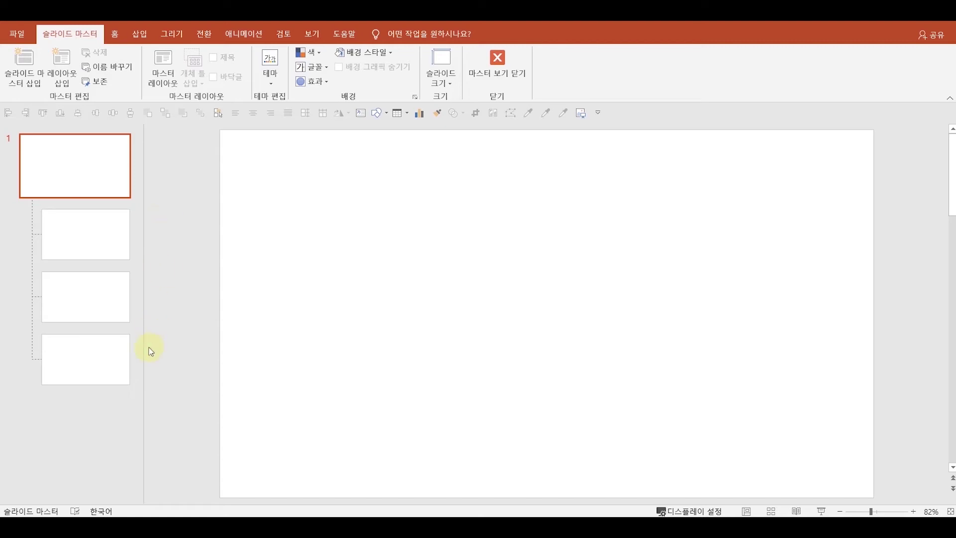
{"action": "left_click_drag", "start_coordinate": [81, 241], "coordinate": [98, 376]}
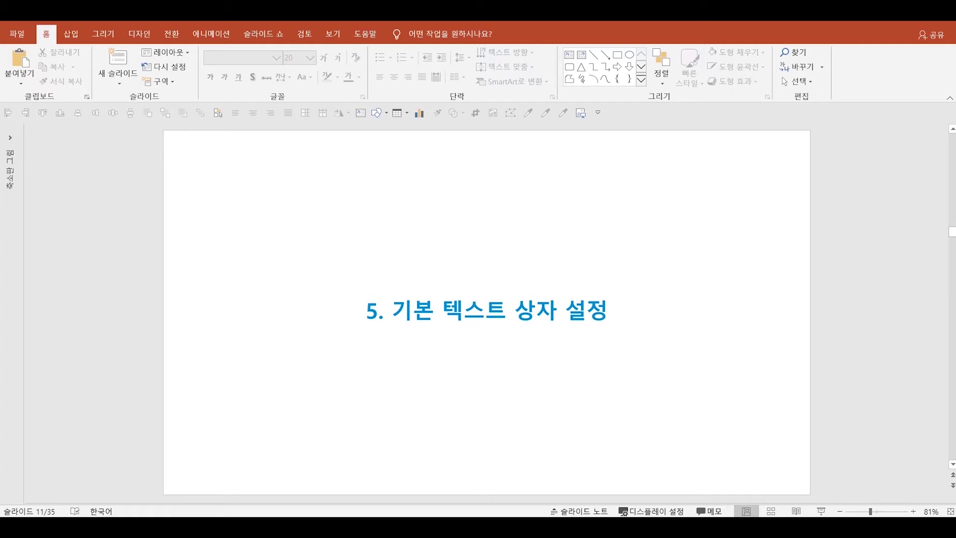
{"action": "key", "text": "Page_Down"}
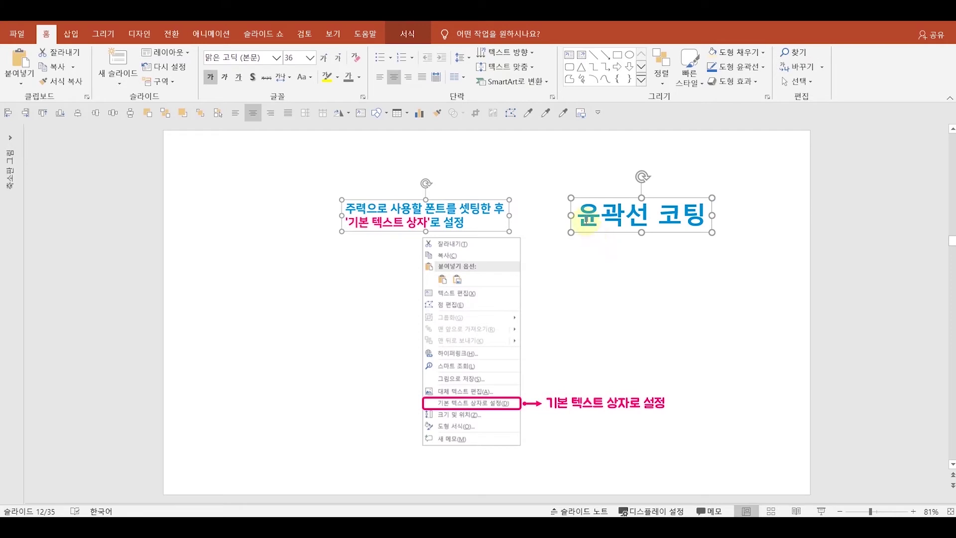
- Give the text "윤곽선 코팅" a solid text outline and raise the outline's transparency to the maximum
{"action": "left_click_drag", "start_coordinate": [579, 215], "coordinate": [717, 209]}
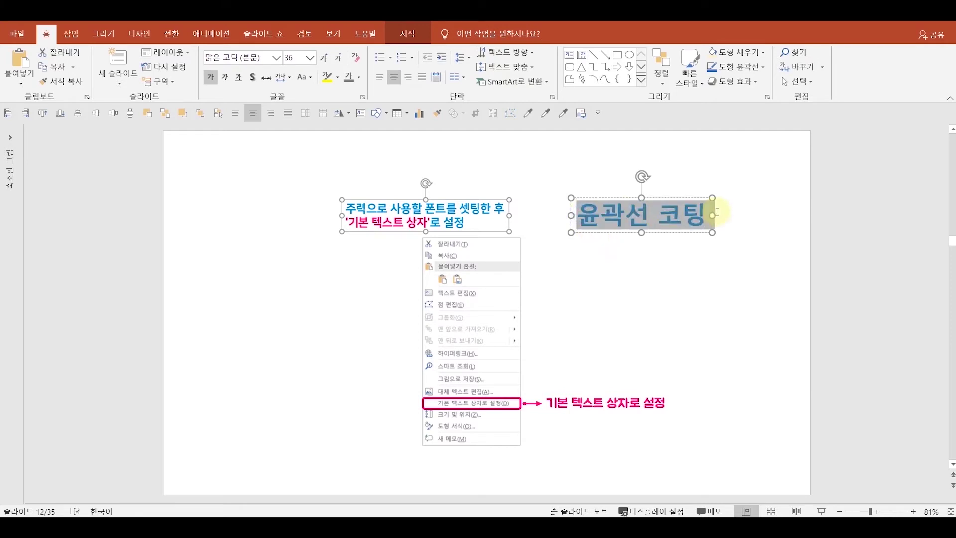
{"action": "right_click", "coordinate": [660, 222]}
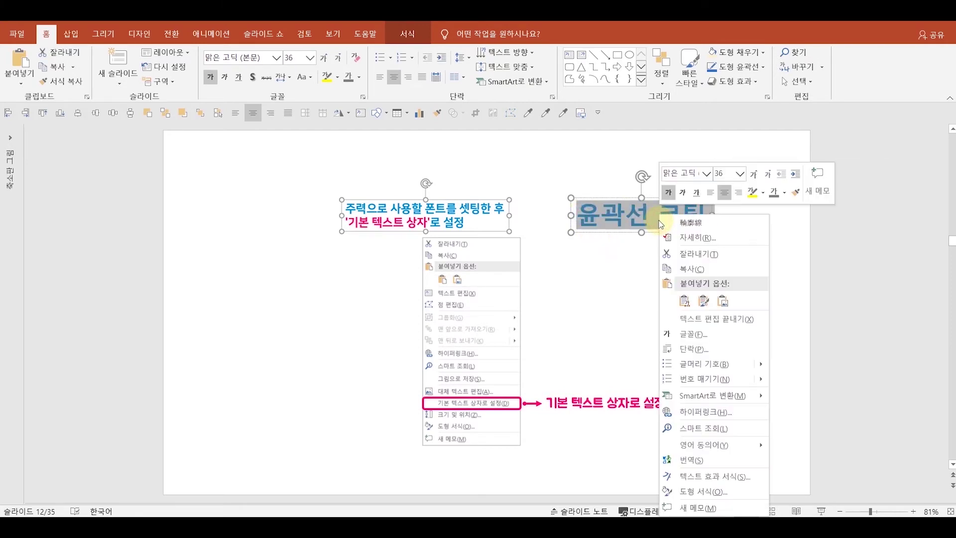
{"action": "left_click", "coordinate": [706, 478]}
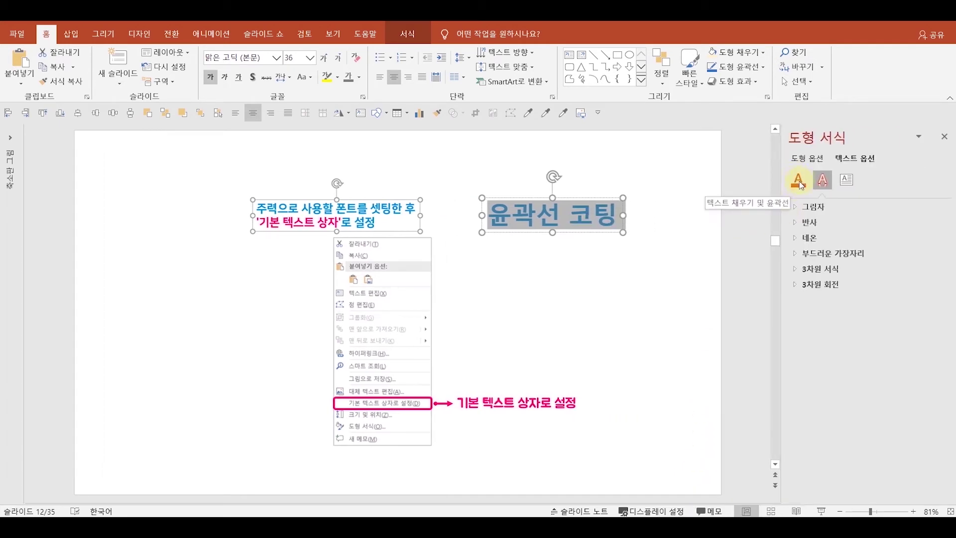
{"action": "left_click", "coordinate": [799, 182]}
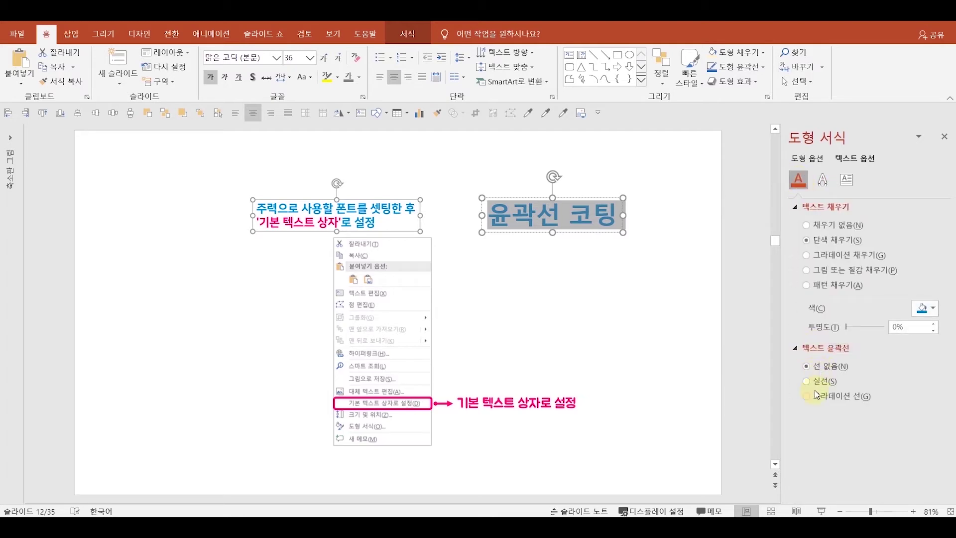
{"action": "left_click", "coordinate": [817, 385]}
{"action": "left_click_drag", "start_coordinate": [846, 437], "coordinate": [896, 438]}
{"action": "left_click", "coordinate": [658, 251]}
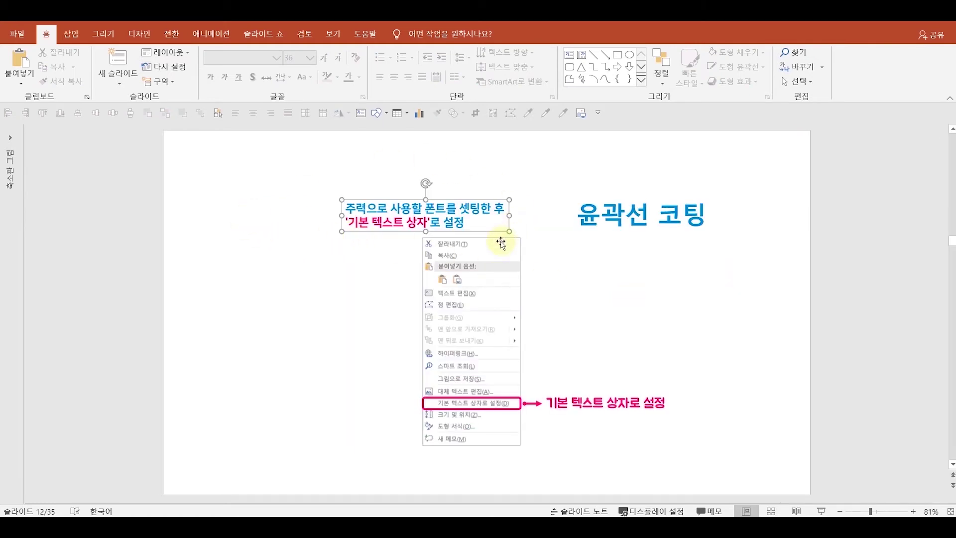
{"action": "left_click", "coordinate": [699, 234]}
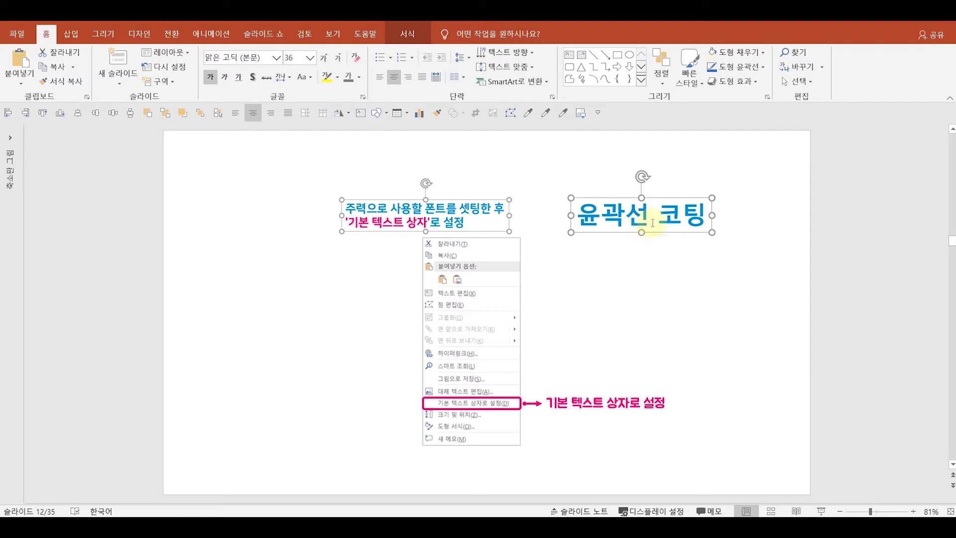
{"action": "right_click", "coordinate": [595, 234]}
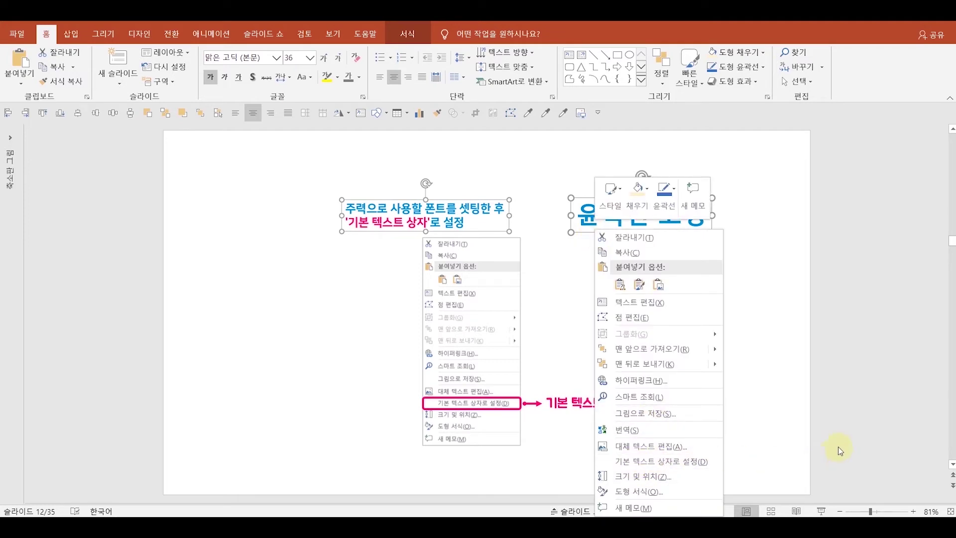
{"action": "left_click", "coordinate": [793, 433]}
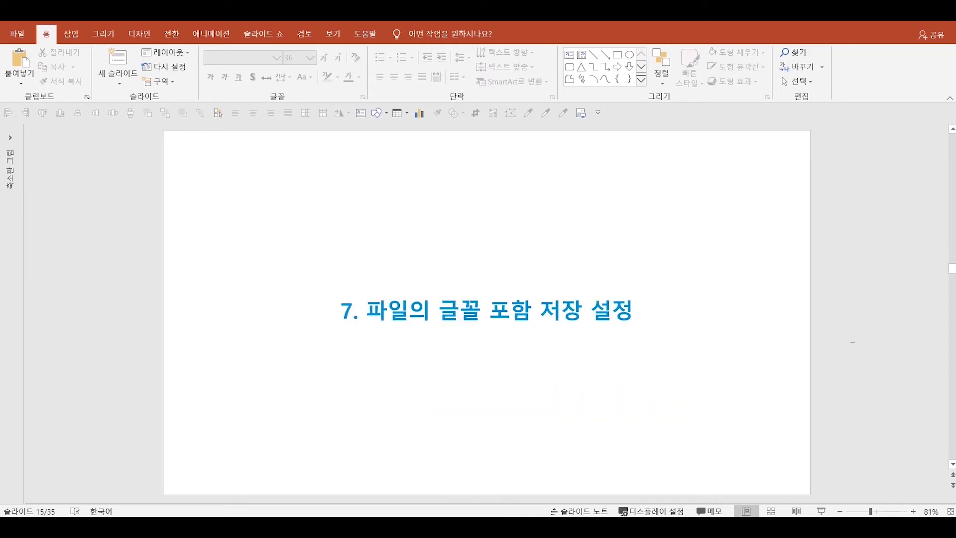
- Page through the slides on font embedding, print preview, file size, PDF copies, backups and learning methods, up to slide 31
{"action": "key", "text": "Page_Down"}
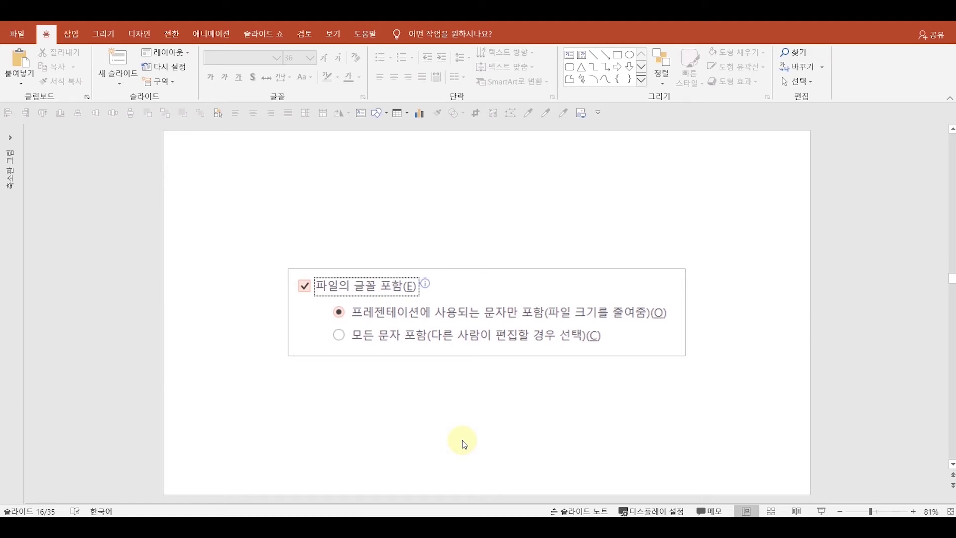
{"action": "key", "text": "Page_Down"}
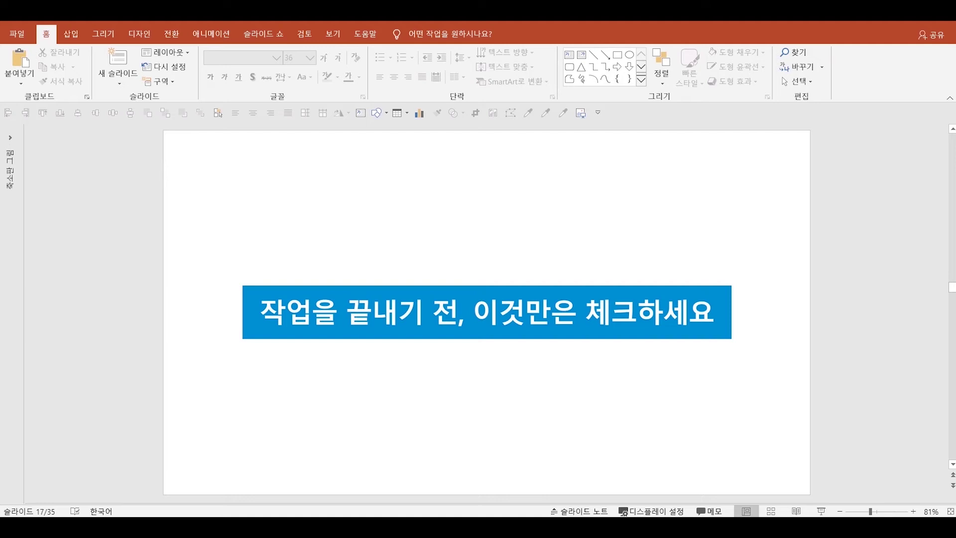
{"action": "key", "text": "Page_Down"}
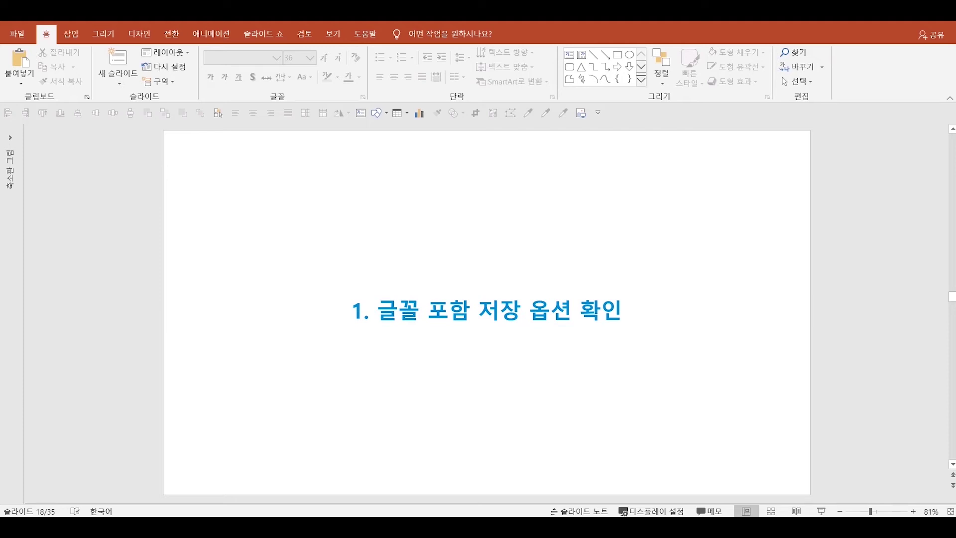
{"action": "key", "text": "Page_Down"}
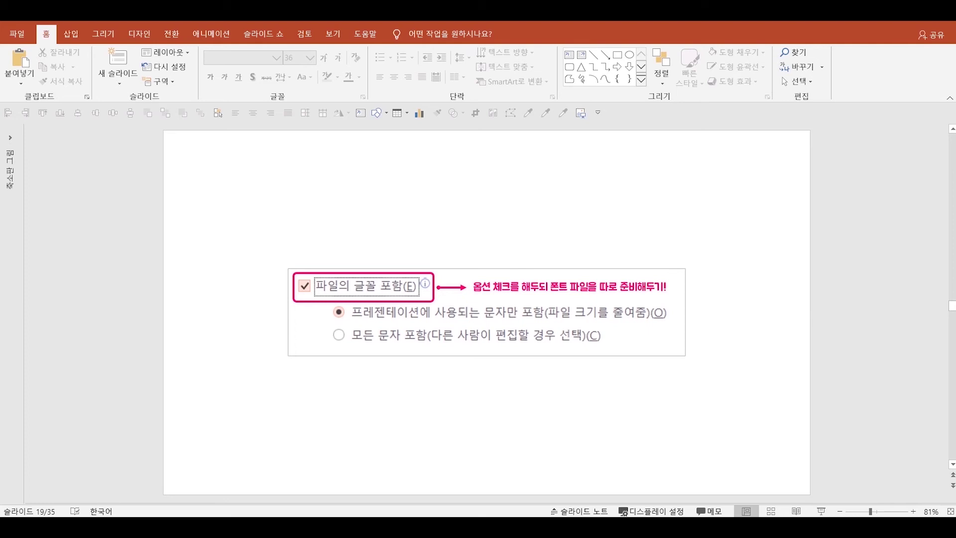
{"action": "key", "text": "Page_Down"}
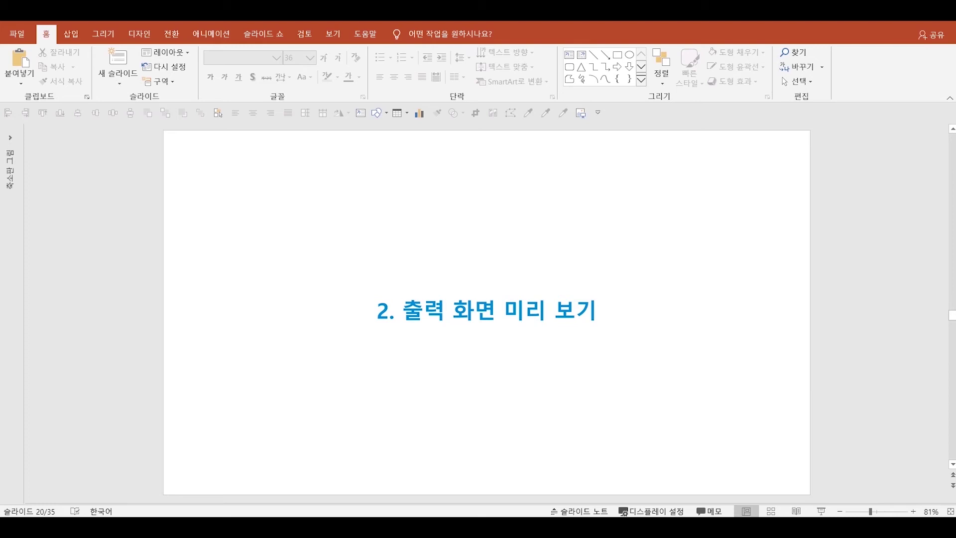
{"action": "key", "text": "Page_Down"}
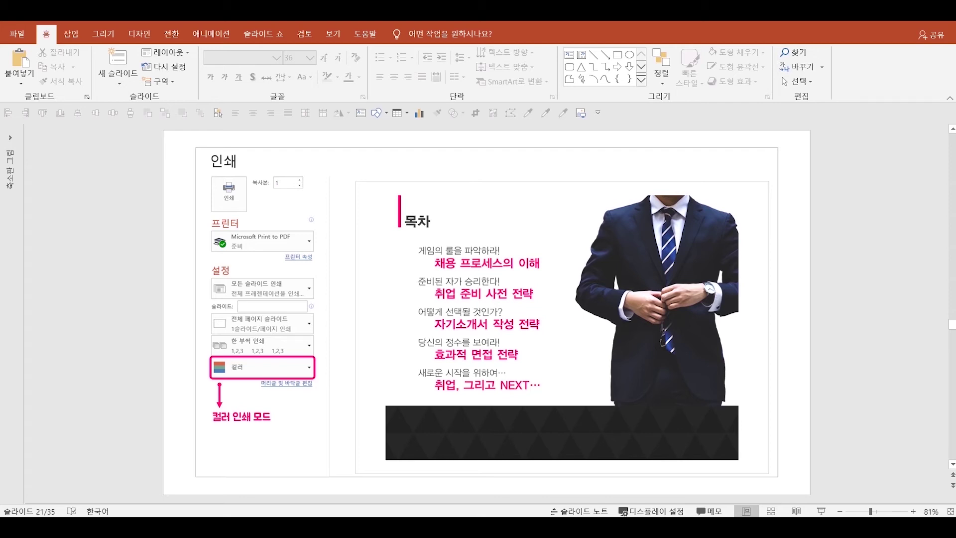
{"action": "key", "text": "Page_Down"}
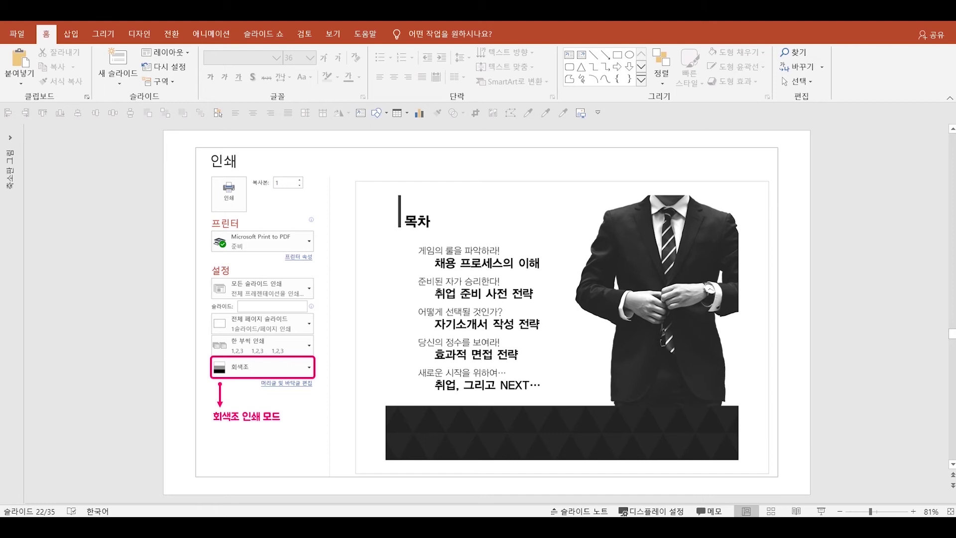
{"action": "key", "text": "Page_Down"}
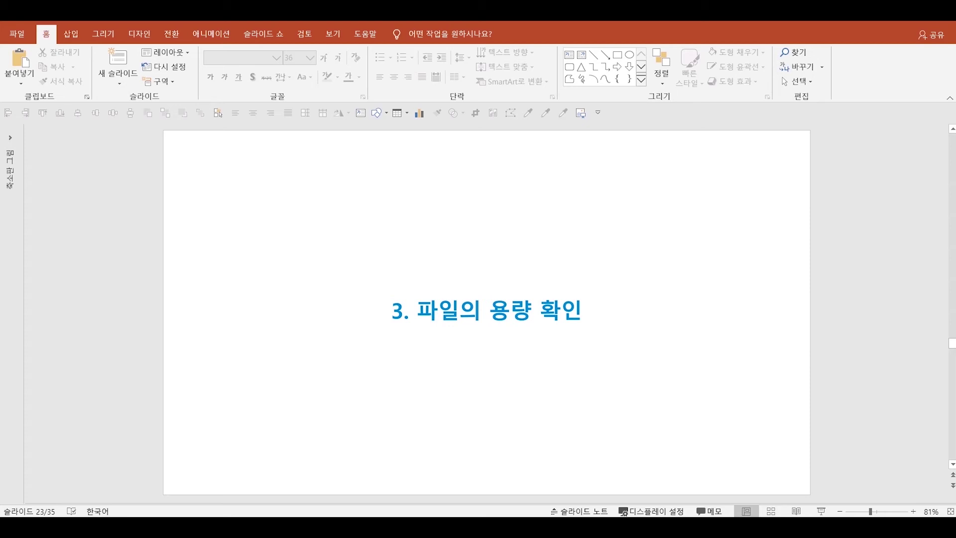
{"action": "key", "text": "Page_Down"}
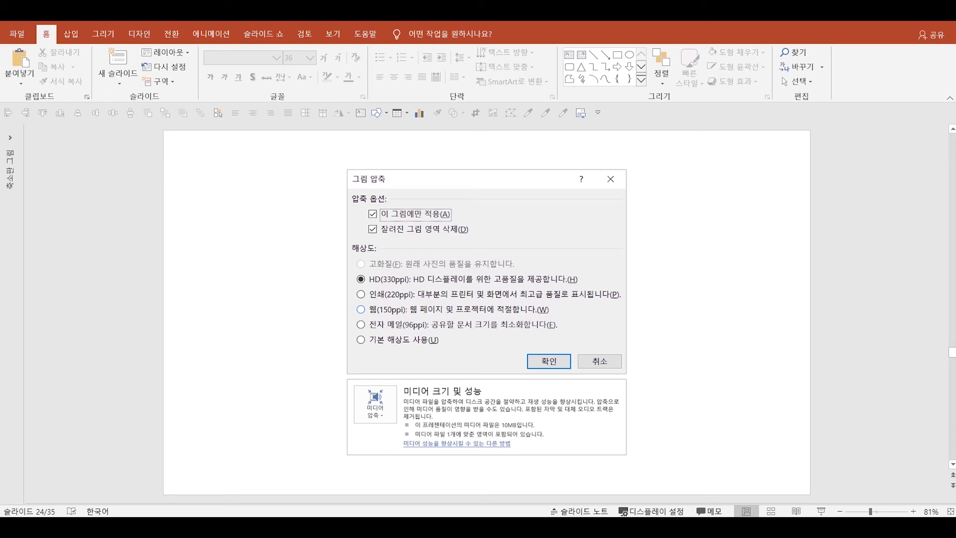
{"action": "key", "text": "Page_Down"}
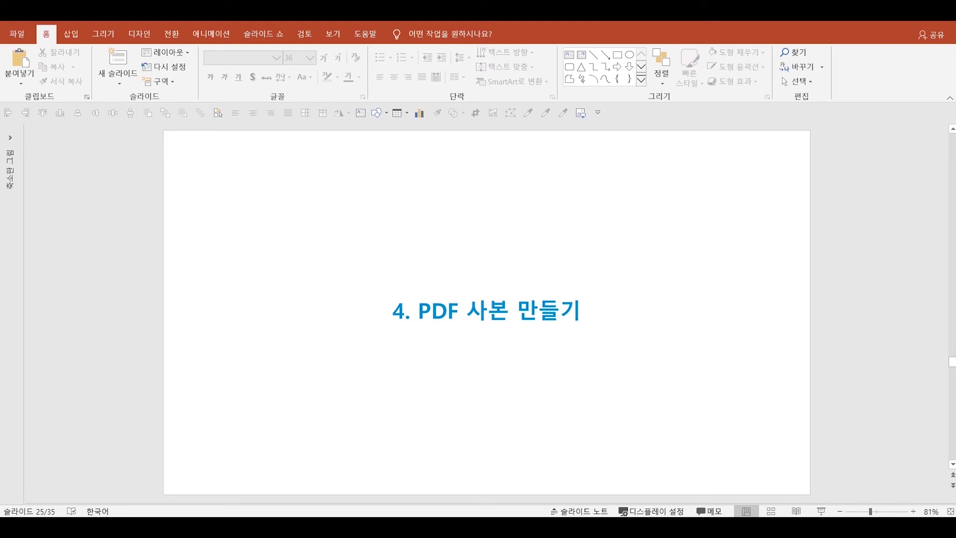
{"action": "key", "text": "Page_Down"}
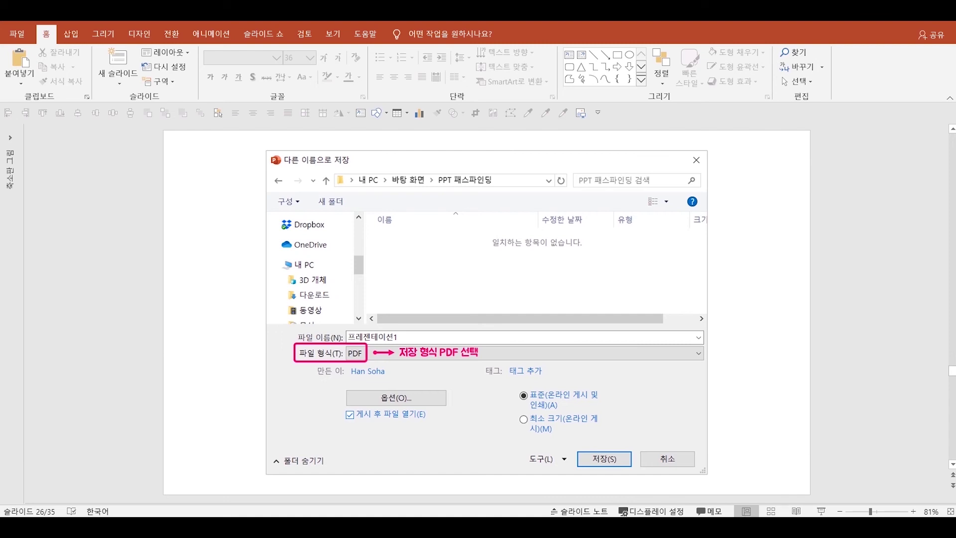
{"action": "key", "text": "Page_Down"}
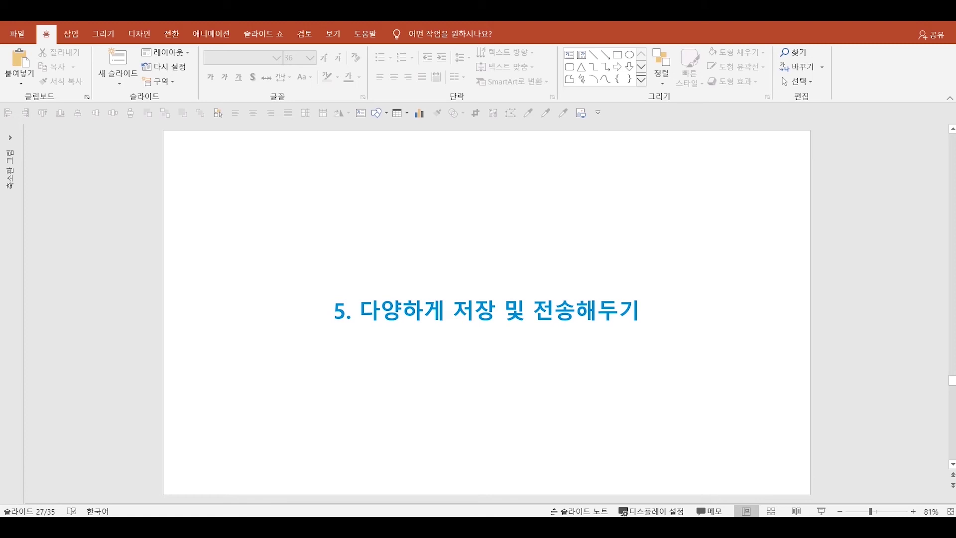
{"action": "key", "text": "Page_Down"}
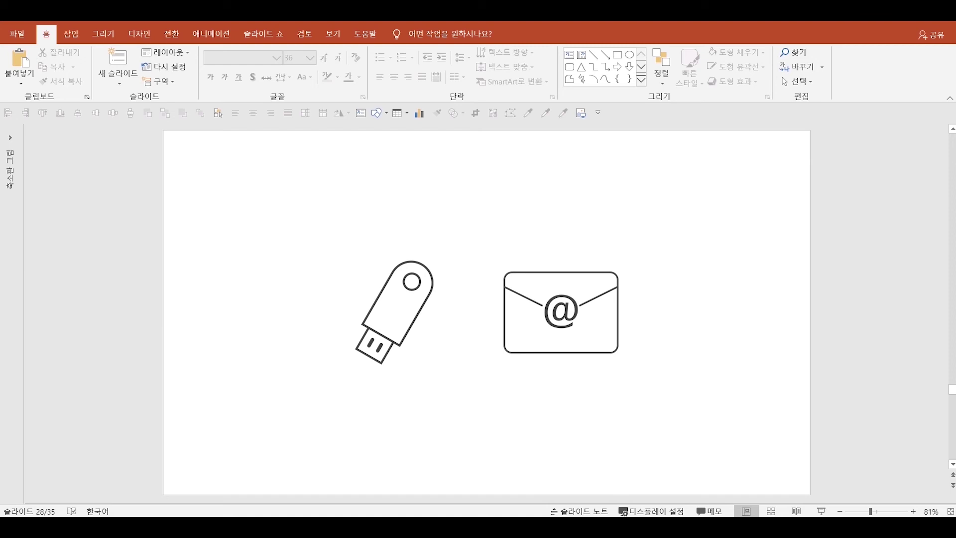
{"action": "key", "text": "Page_Down"}
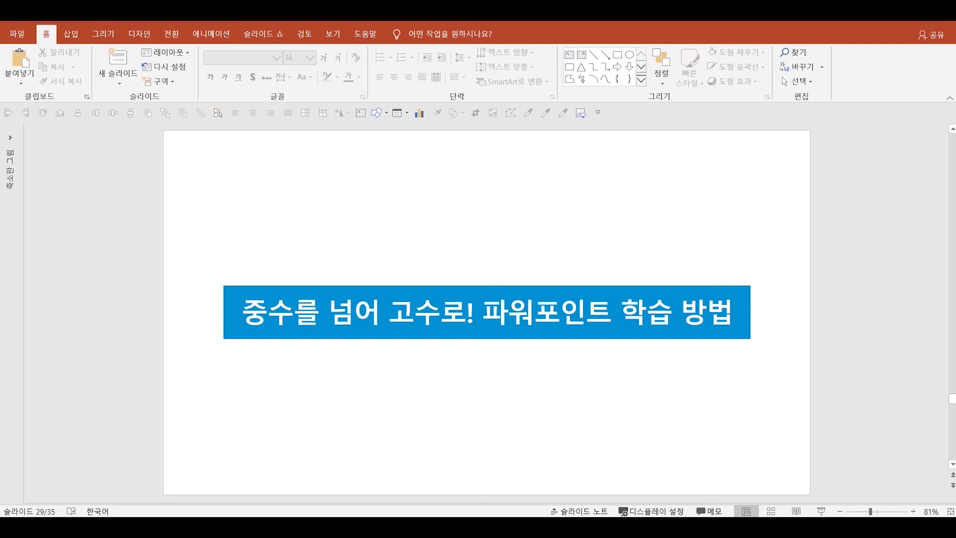
{"action": "key", "text": "Page_Down"}
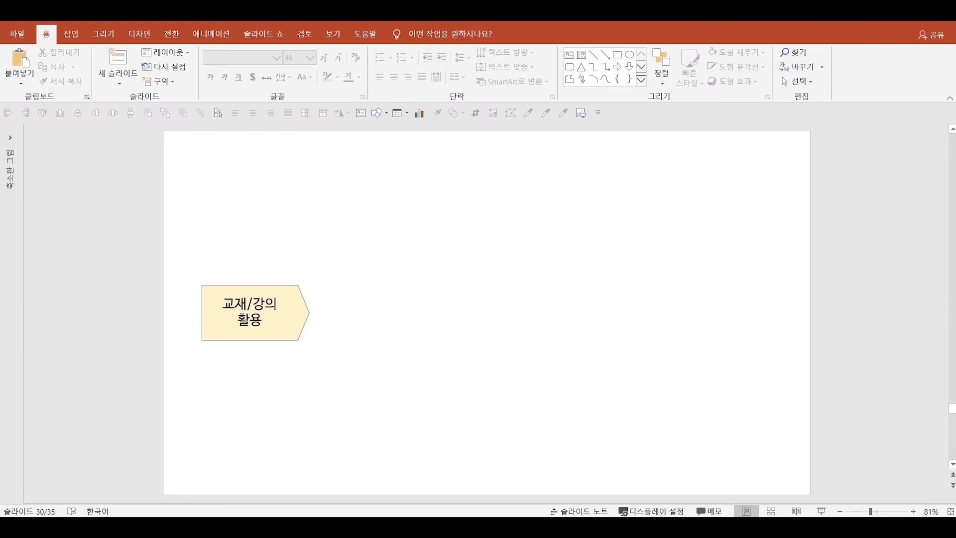
{"action": "key", "text": "Page_Down"}
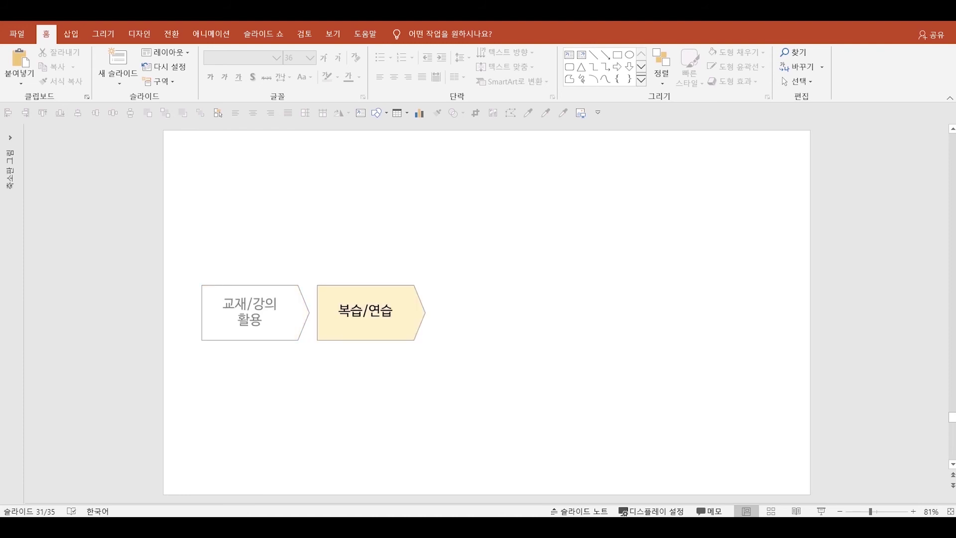